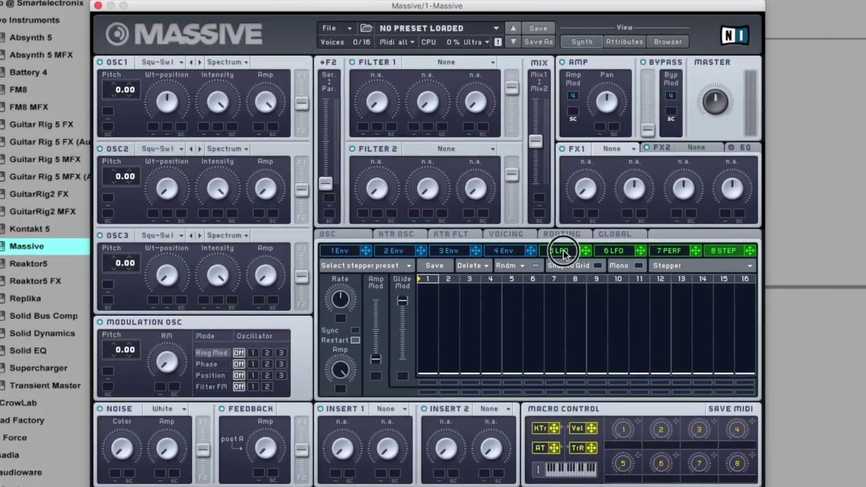
Step: Look through the modulator types available for slot 5 and return to the stepper in slot 8
{"action": "left_click", "coordinate": [507, 237]}
{"action": "left_click", "coordinate": [658, 250]}
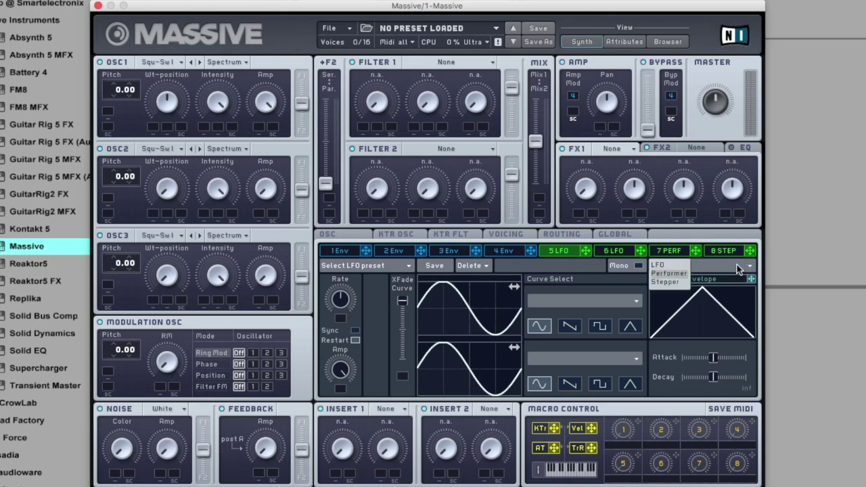
{"action": "left_click", "coordinate": [729, 252]}
{"action": "left_click", "coordinate": [730, 252]}
Step: Set uneven levels on steps 1, 2, 4, 5, 6 and 10 of stepper 8 and slightly adjust its rate
{"action": "mouse_move", "coordinate": [421, 326]}
{"action": "left_mouse_down"}
{"action": "mouse_move", "coordinate": [512, 319]}
{"action": "mouse_move", "coordinate": [535, 302]}
{"action": "left_mouse_up"}
{"action": "left_click_drag", "start_coordinate": [570, 346], "coordinate": [582, 433]}
{"action": "left_click", "coordinate": [494, 359]}
{"action": "mouse_move", "coordinate": [342, 304]}
{"action": "left_mouse_down"}
{"action": "mouse_move", "coordinate": [343, 291]}
{"action": "mouse_move", "coordinate": [339, 307]}
{"action": "left_mouse_up"}
{"action": "left_click", "coordinate": [617, 337]}
{"action": "left_click", "coordinate": [629, 281]}
{"action": "mouse_move", "coordinate": [728, 282]}
{"action": "left_mouse_down"}
{"action": "mouse_move", "coordinate": [588, 282]}
{"action": "mouse_move", "coordinate": [743, 280]}
{"action": "left_mouse_up"}
{"action": "mouse_move", "coordinate": [419, 280]}
{"action": "left_mouse_down"}
{"action": "mouse_move", "coordinate": [637, 286]}
{"action": "mouse_move", "coordinate": [429, 278]}
{"action": "mouse_move", "coordinate": [421, 285]}
{"action": "left_mouse_up"}
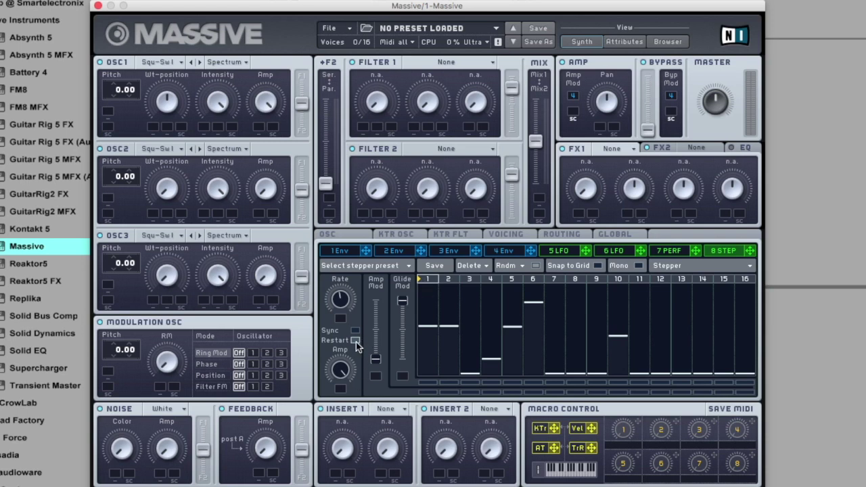
Step: Set Filter 1 to Lowpass 2 and modulate its cutoff with stepper 8, raising steps 13 and 15 as well
{"action": "left_click", "coordinate": [429, 64]}
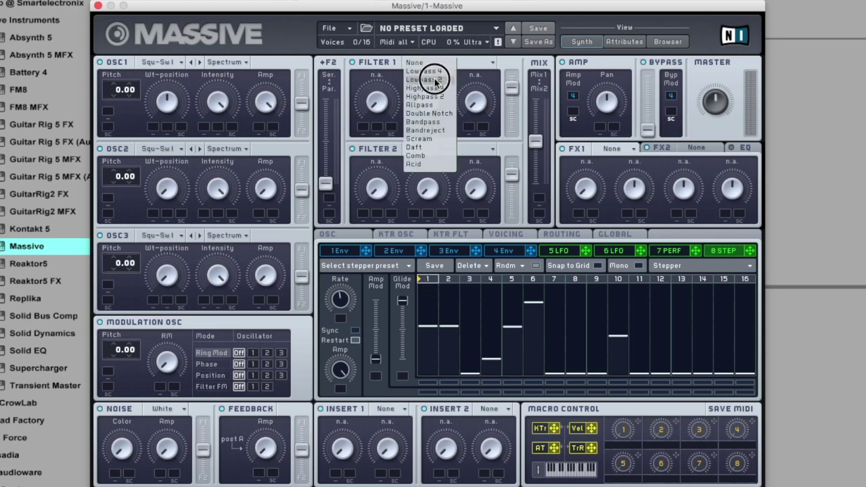
{"action": "left_click", "coordinate": [437, 73]}
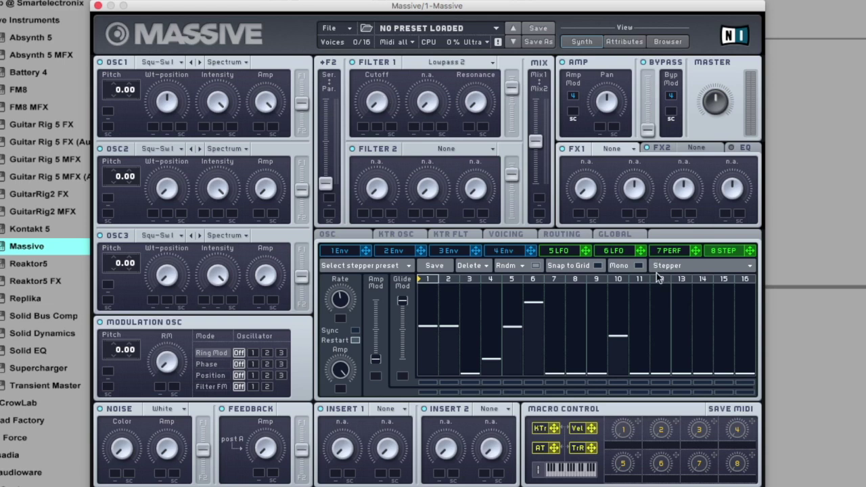
{"action": "left_click", "coordinate": [682, 328]}
{"action": "left_click", "coordinate": [724, 309]}
{"action": "left_click_drag", "start_coordinate": [750, 251], "coordinate": [364, 126]}
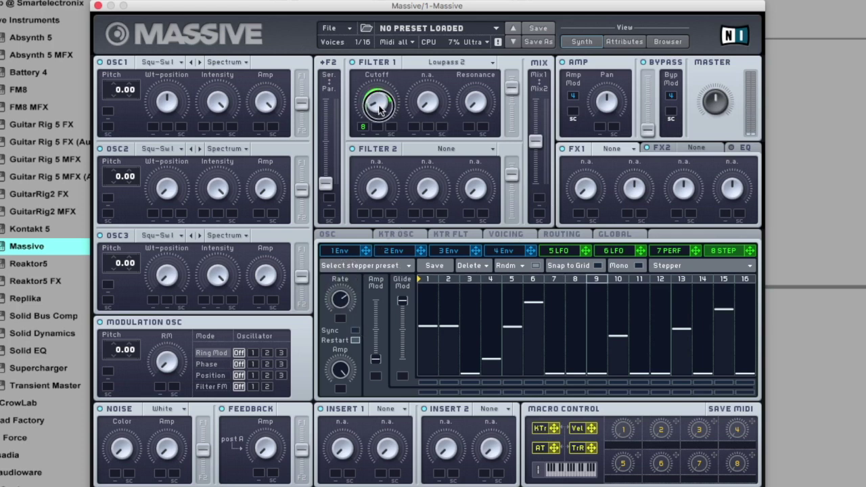
Step: Route oscillator 1 fully into Filter 1 and widen stepper 8's modulation range on the cutoff
{"action": "left_click", "coordinate": [300, 104]}
{"action": "left_click_drag", "start_coordinate": [300, 103], "coordinate": [298, 61]}
{"action": "left_click", "coordinate": [362, 130]}
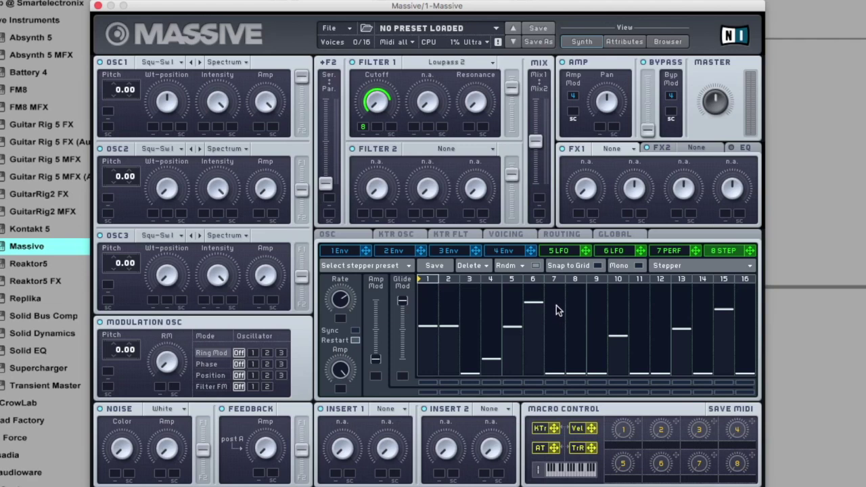
Step: Load the recent Massive Reset sound to start from a clean patch
{"action": "left_click", "coordinate": [332, 27]}
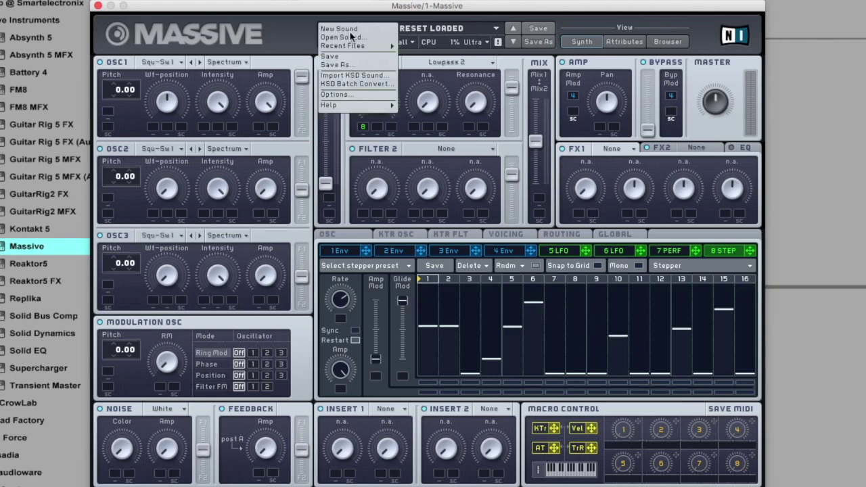
{"action": "mouse_move", "coordinate": [359, 42]}
{"action": "left_click", "coordinate": [420, 46]}
{"action": "left_click", "coordinate": [326, 99]}
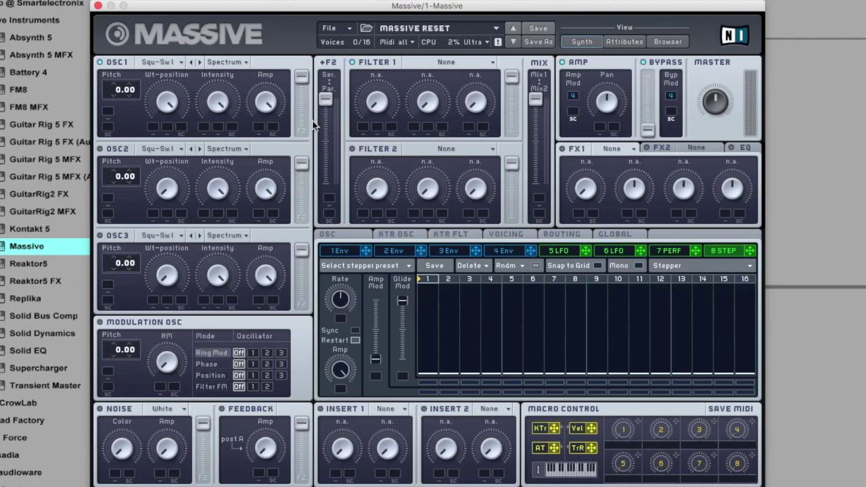
Step: Sync stepper 8 to the tempo with a 1/16 ratio and draw varied levels on steps 2 to 9
{"action": "left_click", "coordinate": [356, 330]}
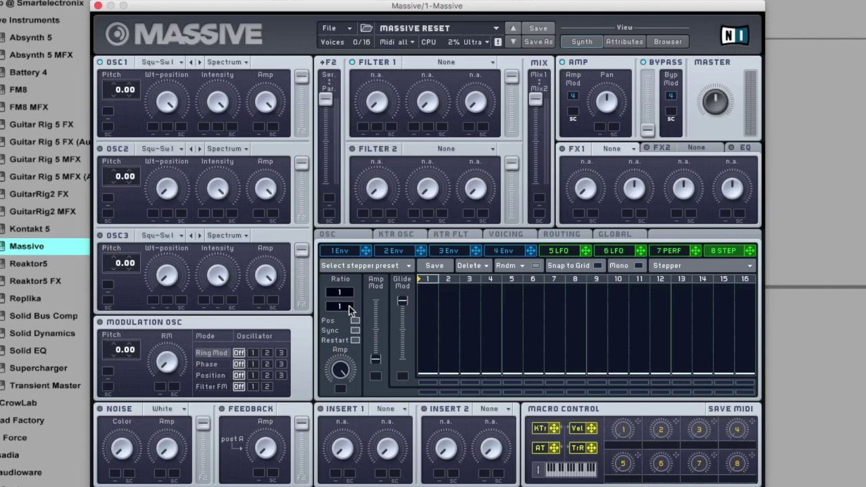
{"action": "mouse_move", "coordinate": [349, 305]}
{"action": "left_mouse_down"}
{"action": "mouse_move", "coordinate": [352, 279]}
{"action": "mouse_move", "coordinate": [352, 291]}
{"action": "left_mouse_up"}
{"action": "mouse_move", "coordinate": [451, 356]}
{"action": "left_mouse_down"}
{"action": "mouse_move", "coordinate": [455, 330]}
{"action": "mouse_move", "coordinate": [499, 319]}
{"action": "mouse_move", "coordinate": [532, 330]}
{"action": "mouse_move", "coordinate": [597, 322]}
{"action": "left_mouse_up"}
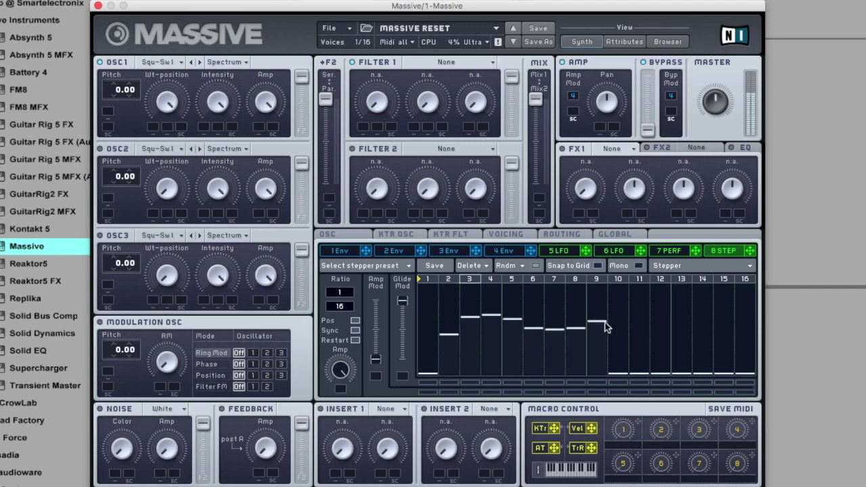
Step: Modulate oscillator 1's pitch with stepper 8, using a modulation amount of 12.00
{"action": "left_click_drag", "start_coordinate": [752, 252], "coordinate": [107, 113]}
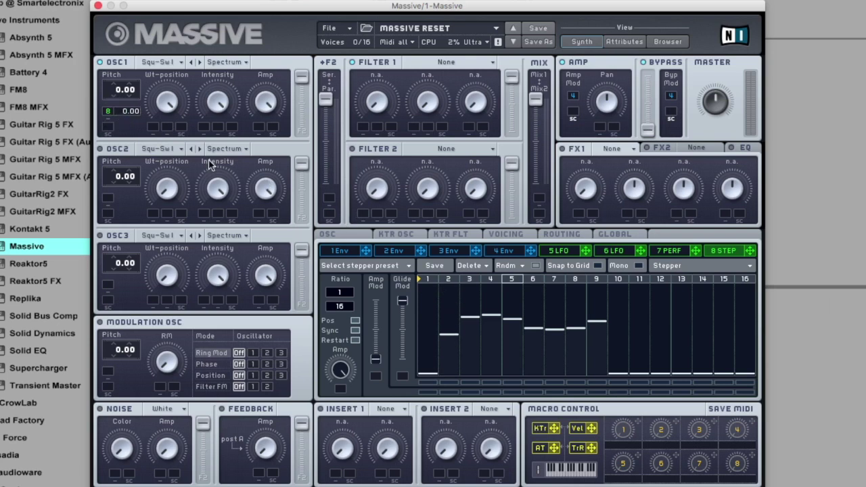
{"action": "left_click_drag", "start_coordinate": [124, 118], "coordinate": [142, 94]}
Step: Turn on Snap to Grid for stepper 8, try snapped levels on several steps and clear the whole pattern
{"action": "mouse_move", "coordinate": [447, 321]}
{"action": "left_mouse_down"}
{"action": "mouse_move", "coordinate": [467, 382]}
{"action": "mouse_move", "coordinate": [499, 379]}
{"action": "left_mouse_up"}
{"action": "mouse_move", "coordinate": [437, 352]}
{"action": "left_mouse_down"}
{"action": "mouse_move", "coordinate": [449, 352]}
{"action": "mouse_move", "coordinate": [421, 364]}
{"action": "mouse_move", "coordinate": [465, 349]}
{"action": "mouse_move", "coordinate": [470, 313]}
{"action": "left_mouse_up"}
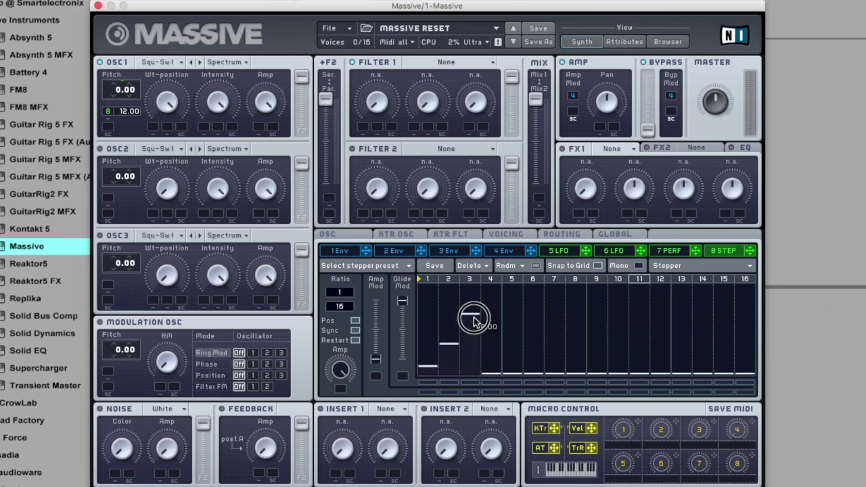
{"action": "left_click", "coordinate": [511, 322]}
{"action": "left_click", "coordinate": [639, 321]}
{"action": "left_click", "coordinate": [681, 322]}
{"action": "mouse_move", "coordinate": [706, 326]}
{"action": "left_mouse_down"}
{"action": "mouse_move", "coordinate": [735, 322]}
{"action": "mouse_move", "coordinate": [449, 386]}
{"action": "mouse_move", "coordinate": [582, 393]}
{"action": "left_mouse_up"}
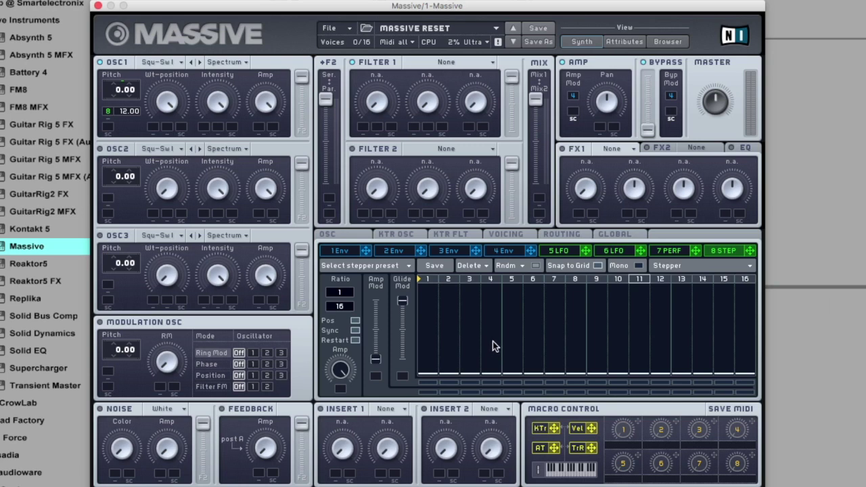
Step: Try different snapped pitch levels on steps 1 to 3 of stepper 8, including the maximum on step 1, and reset them
{"action": "left_click", "coordinate": [452, 349]}
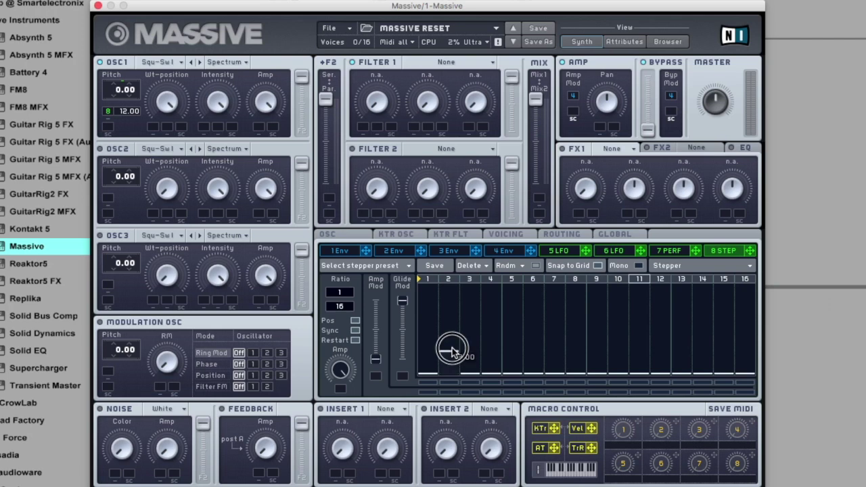
{"action": "mouse_move", "coordinate": [452, 350]}
{"action": "left_mouse_down"}
{"action": "mouse_move", "coordinate": [467, 345]}
{"action": "mouse_move", "coordinate": [474, 328]}
{"action": "left_mouse_up"}
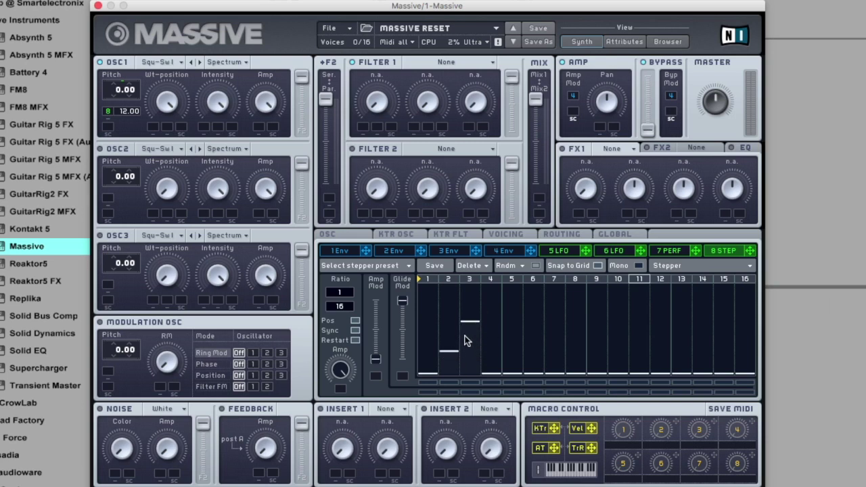
{"action": "left_click", "coordinate": [431, 373]}
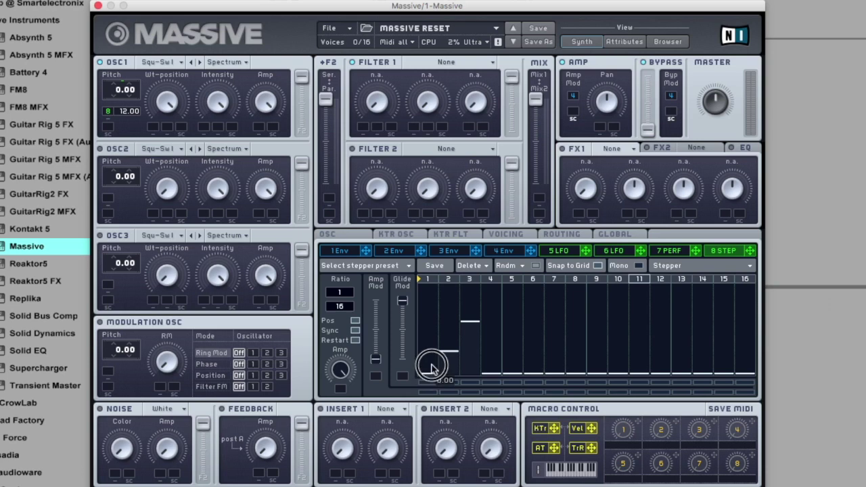
{"action": "left_click", "coordinate": [428, 283]}
{"action": "left_click", "coordinate": [455, 371]}
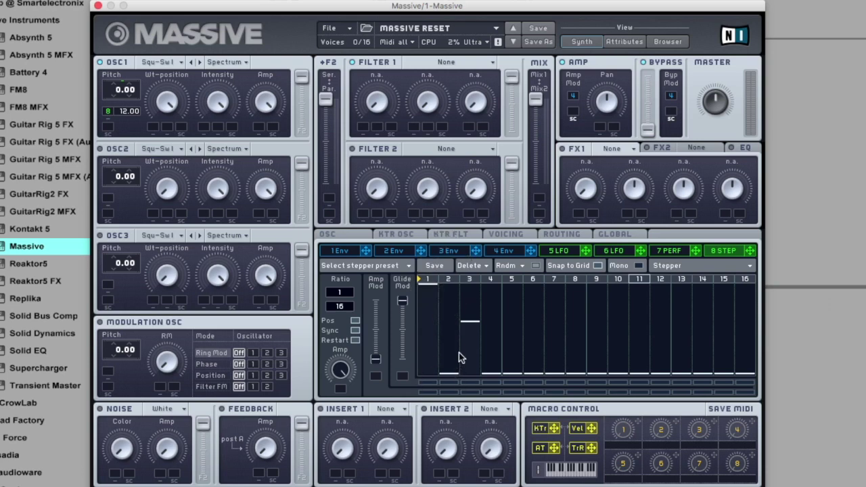
{"action": "left_click", "coordinate": [469, 372]}
{"action": "left_click", "coordinate": [432, 372]}
Step: Raise steps 2 to 8 of stepper 8 as an ascending natural minor scale, with step 8 at the maximum level
{"action": "left_click", "coordinate": [447, 369]}
{"action": "left_click", "coordinate": [448, 358]}
{"action": "left_click", "coordinate": [469, 353]}
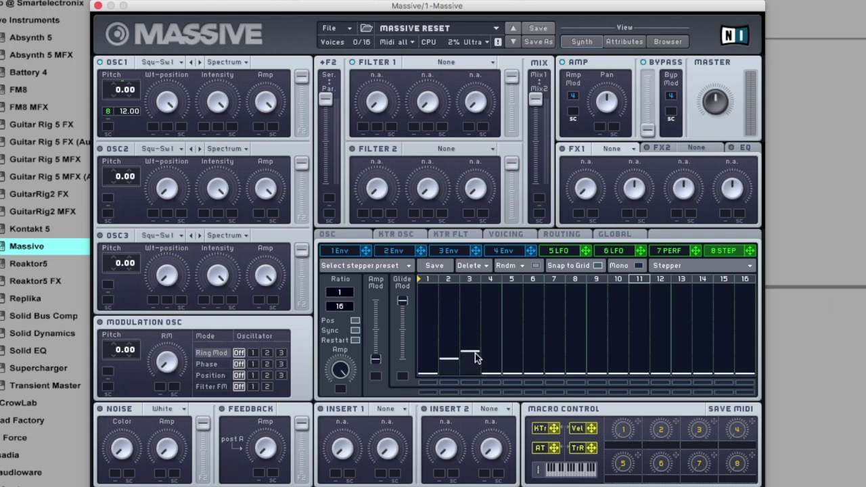
{"action": "left_click", "coordinate": [490, 338]}
{"action": "left_click", "coordinate": [512, 323]}
{"action": "left_click", "coordinate": [535, 308]}
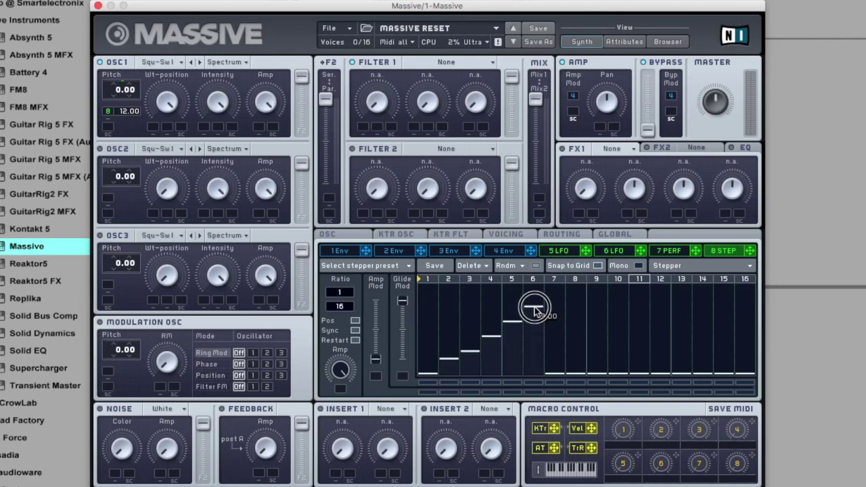
{"action": "left_click", "coordinate": [553, 300]}
{"action": "left_click", "coordinate": [575, 285]}
Step: Set steps 9 to 14 as the mirrored descending scale, raise step 16 to step 14's level, and play it back
{"action": "left_click", "coordinate": [596, 299]}
{"action": "left_click", "coordinate": [617, 315]}
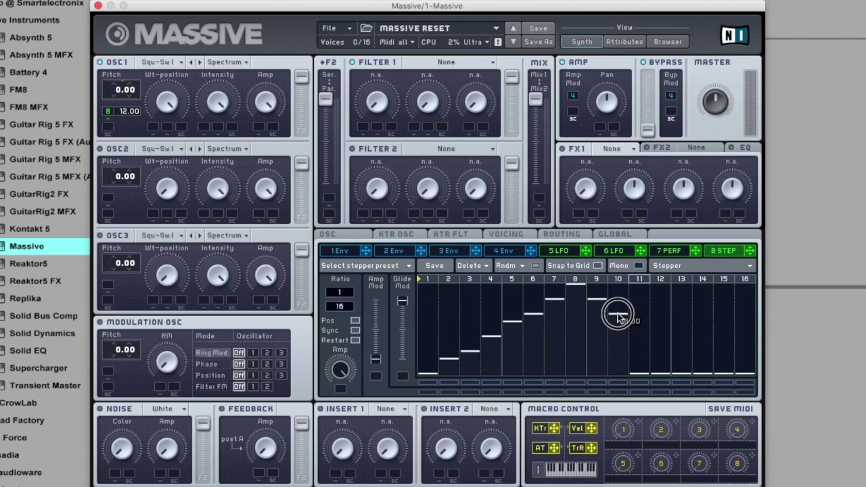
{"action": "left_click", "coordinate": [639, 321]}
{"action": "left_click", "coordinate": [660, 336]}
{"action": "left_click", "coordinate": [682, 344]}
{"action": "left_click", "coordinate": [682, 351]}
{"action": "left_click", "coordinate": [710, 358]}
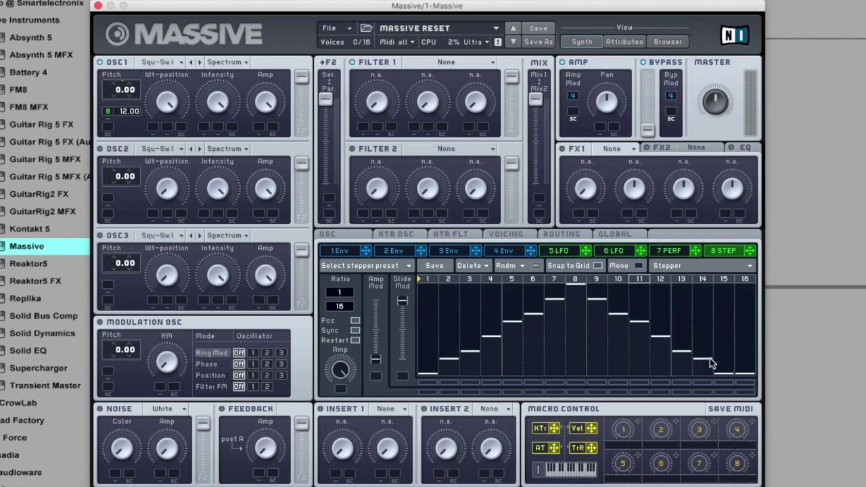
{"action": "left_click", "coordinate": [744, 359]}
{"action": "key", "text": "space"}
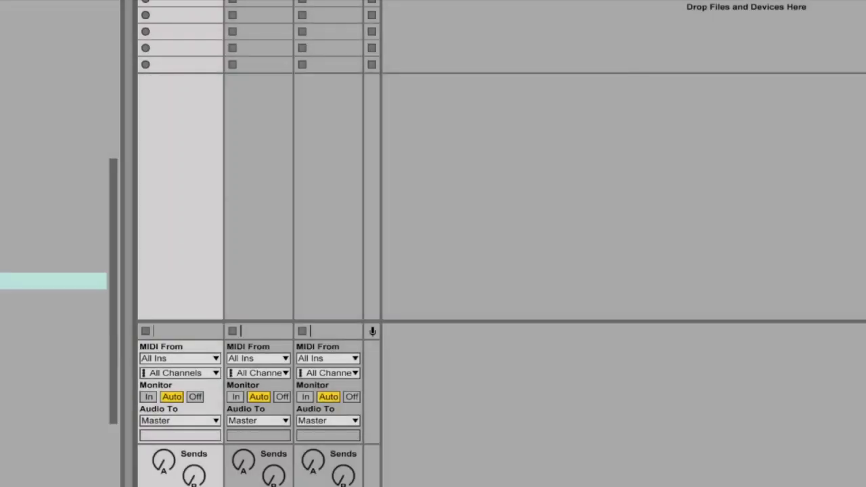
Step: Open the Counterpoint instance of Massive and examine the step patterns of steppers 6, 7 and 8 driving the three oscillator pitches
{"action": "left_click", "coordinate": [259, 39]}
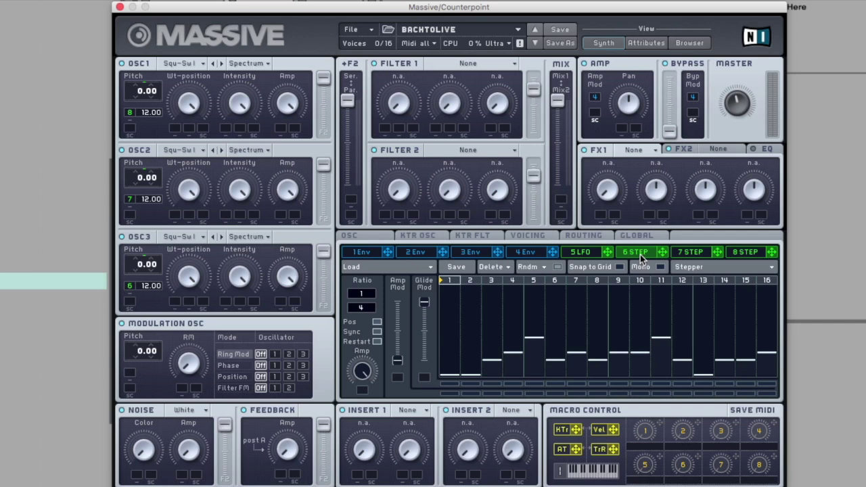
{"action": "left_click", "coordinate": [682, 256]}
{"action": "left_click", "coordinate": [744, 256]}
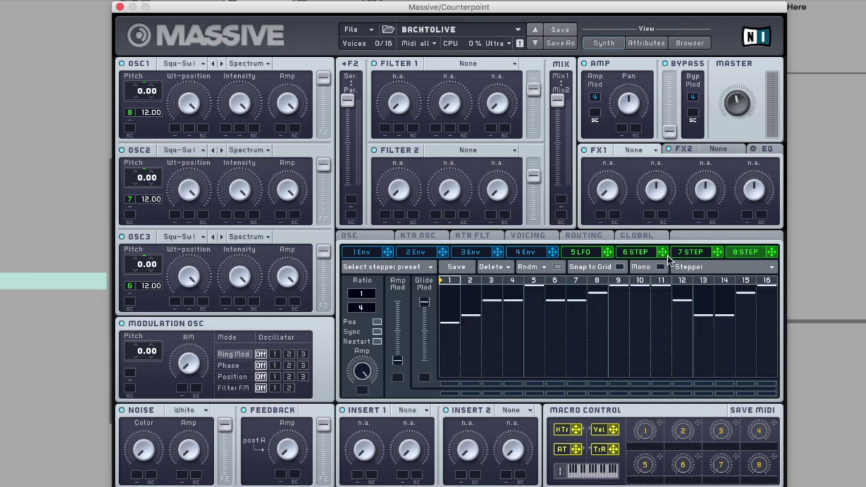
{"action": "left_click", "coordinate": [640, 255]}
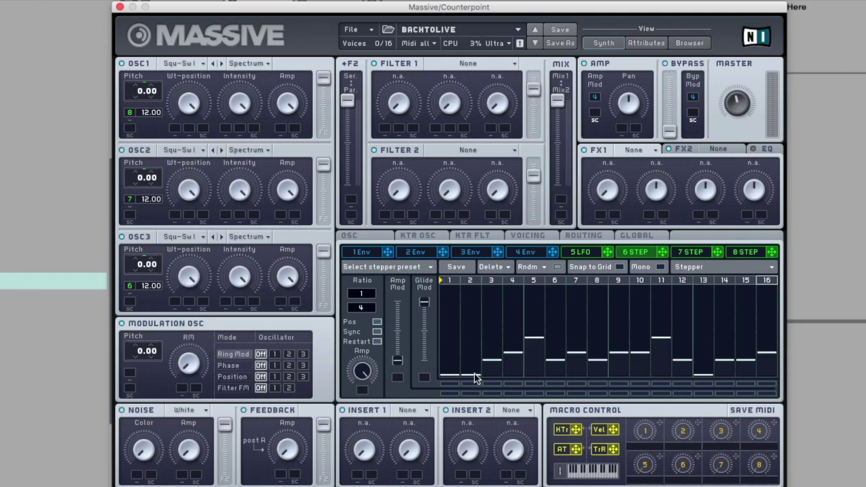
{"action": "left_click", "coordinate": [495, 364]}
{"action": "left_click", "coordinate": [495, 360]}
{"action": "left_click", "coordinate": [535, 340]}
{"action": "left_click", "coordinate": [694, 252]}
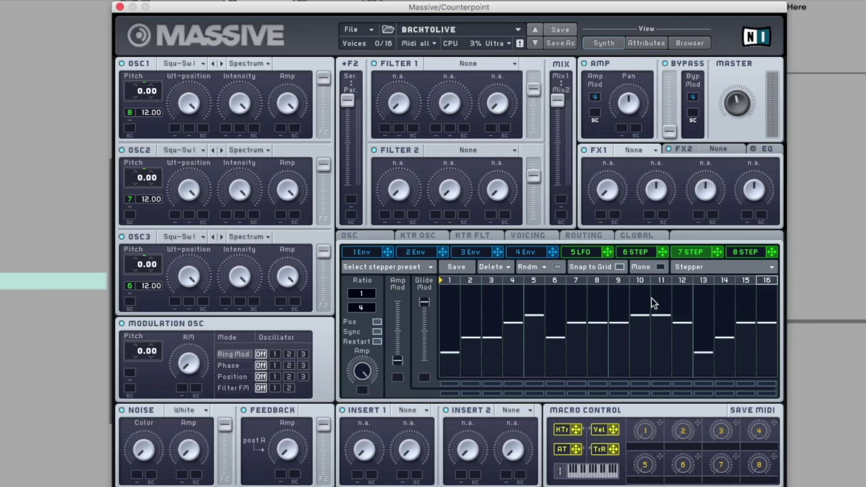
{"action": "left_click", "coordinate": [744, 253]}
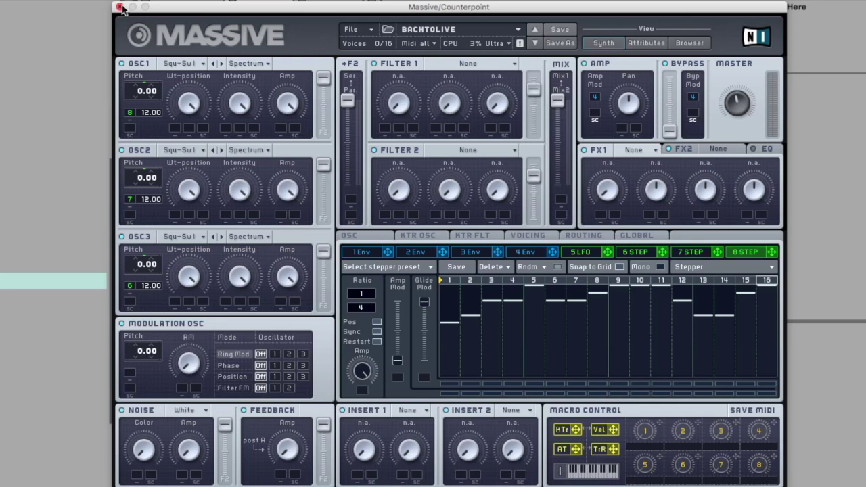
{"action": "left_click_drag", "start_coordinate": [183, 12], "coordinate": [299, 4]}
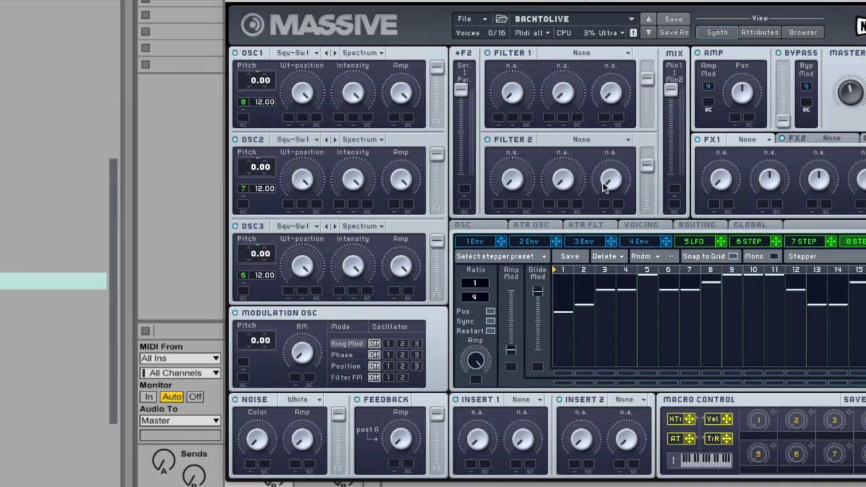
{"action": "left_click", "coordinate": [750, 244]}
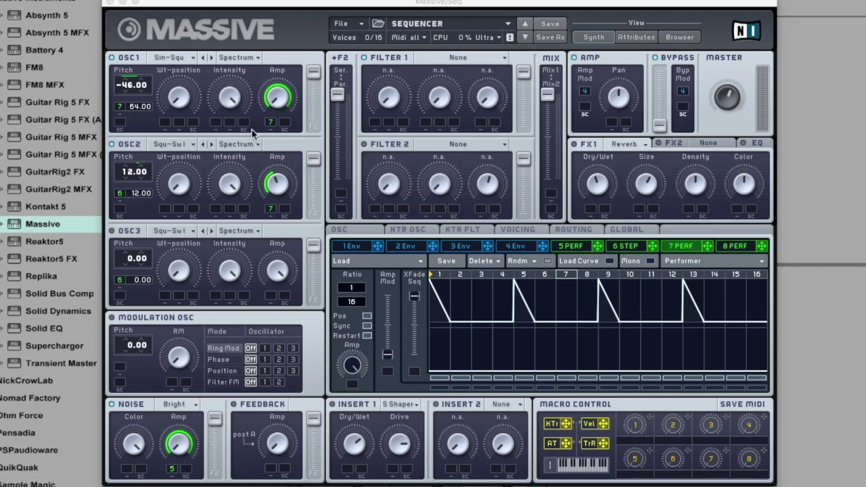
Step: In the Seq instance, mute the noise, switch oscillator 1 to the Sin-Tri wavetable and modulate its Wt-position with performer 7
{"action": "left_click", "coordinate": [130, 408]}
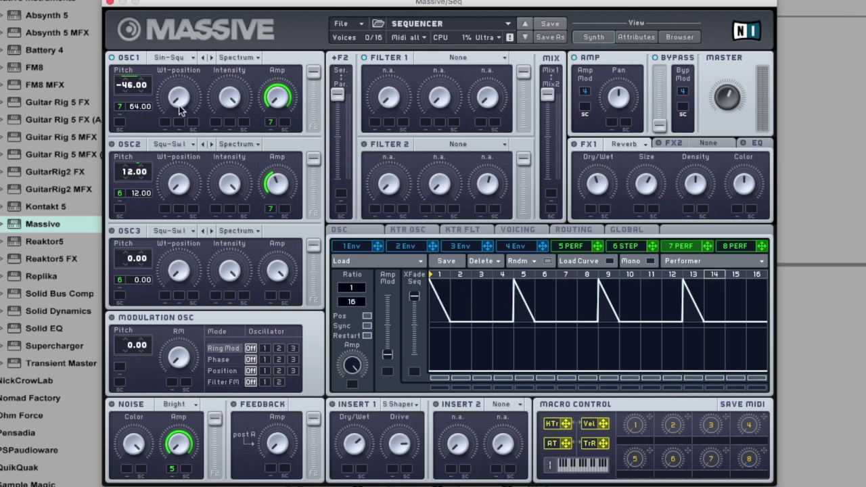
{"action": "left_click", "coordinate": [182, 59]}
{"action": "left_click", "coordinate": [247, 95]}
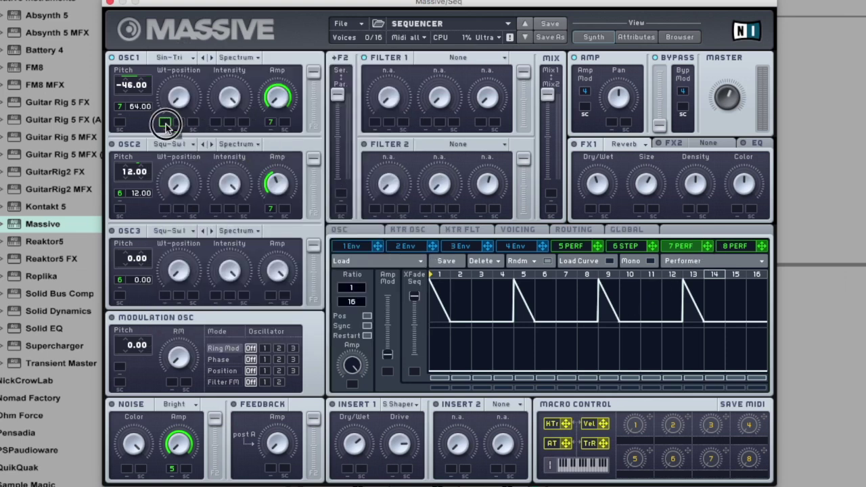
{"action": "left_click_drag", "start_coordinate": [168, 124], "coordinate": [166, 123]}
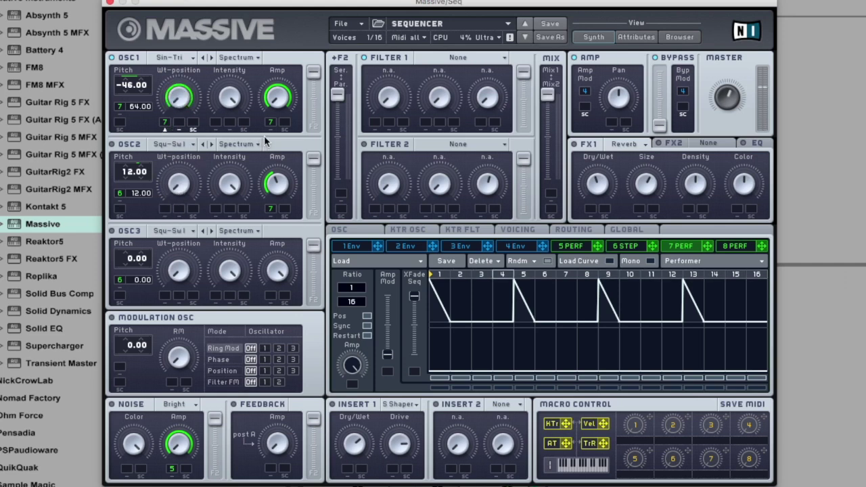
Step: Switch the noise oscillator back on and examine the curve sequence of performer 5 that modulates its amp
{"action": "left_click", "coordinate": [112, 404]}
{"action": "left_click", "coordinate": [618, 249]}
{"action": "left_click", "coordinate": [591, 251]}
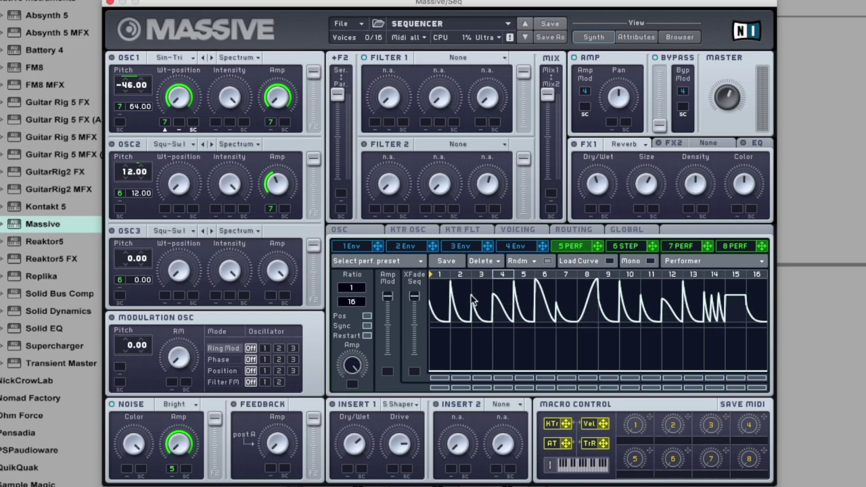
{"action": "left_click", "coordinate": [609, 261]}
{"action": "left_click", "coordinate": [609, 261]}
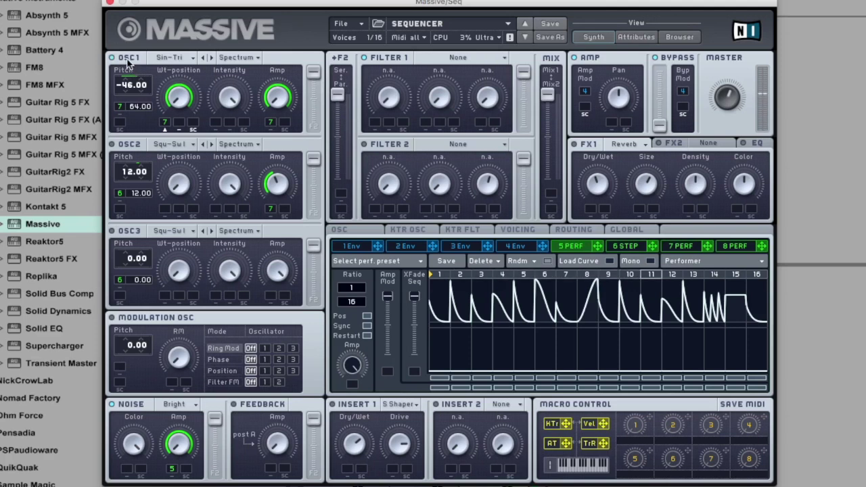
Step: Lower and re-raise oscillator 2's Amp to balance the sequence, and move the Massive window aside to uncover the mixer
{"action": "left_click_drag", "start_coordinate": [277, 184], "coordinate": [273, 213]}
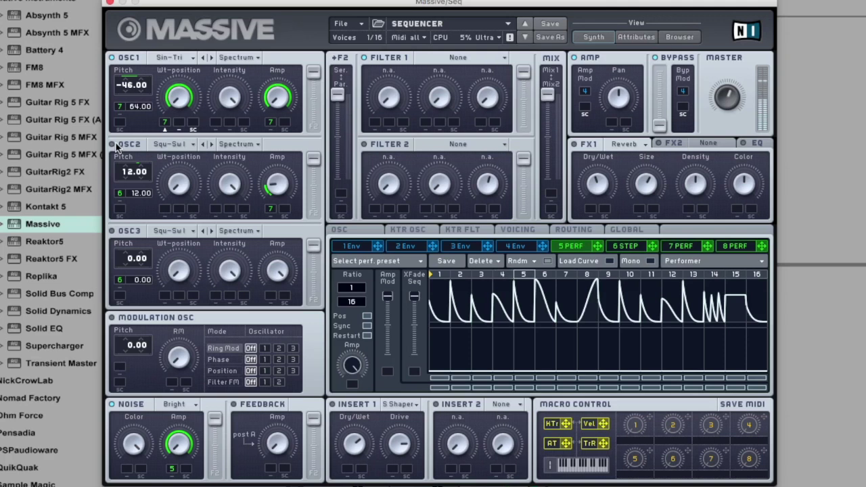
{"action": "left_click_drag", "start_coordinate": [278, 182], "coordinate": [280, 165]}
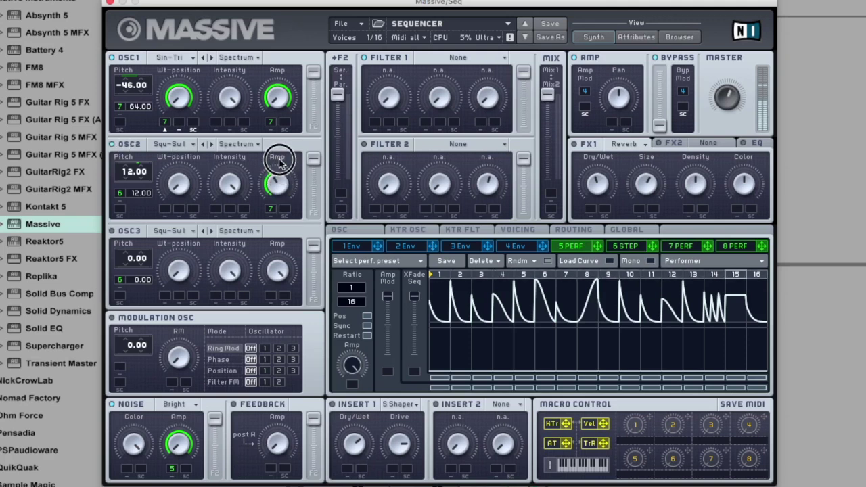
{"action": "left_click_drag", "start_coordinate": [279, 163], "coordinate": [280, 163]}
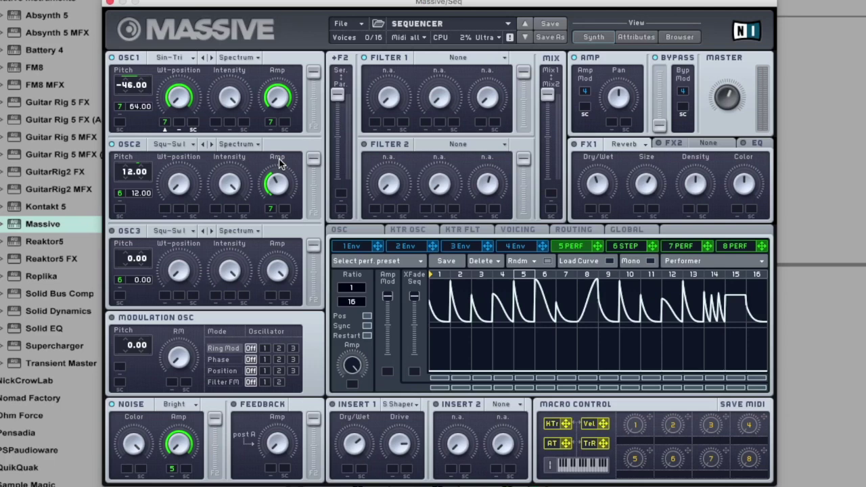
{"action": "left_click_drag", "start_coordinate": [515, 6], "coordinate": [716, 0]}
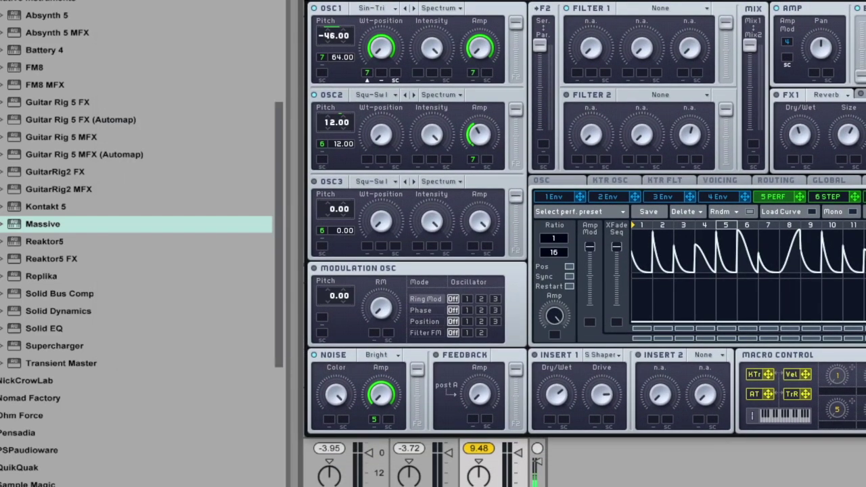